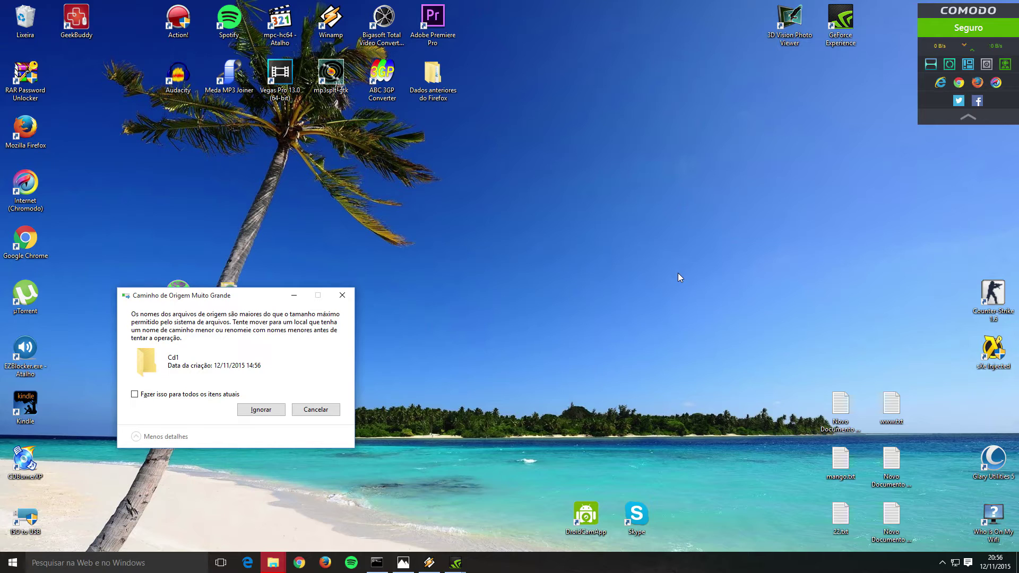
Step: Drag the 'Caminho de Origem Muito Grande' warning for Cd1 to the screen centre
{"action": "left_click_drag", "start_coordinate": [261, 298], "coordinate": [429, 212]}
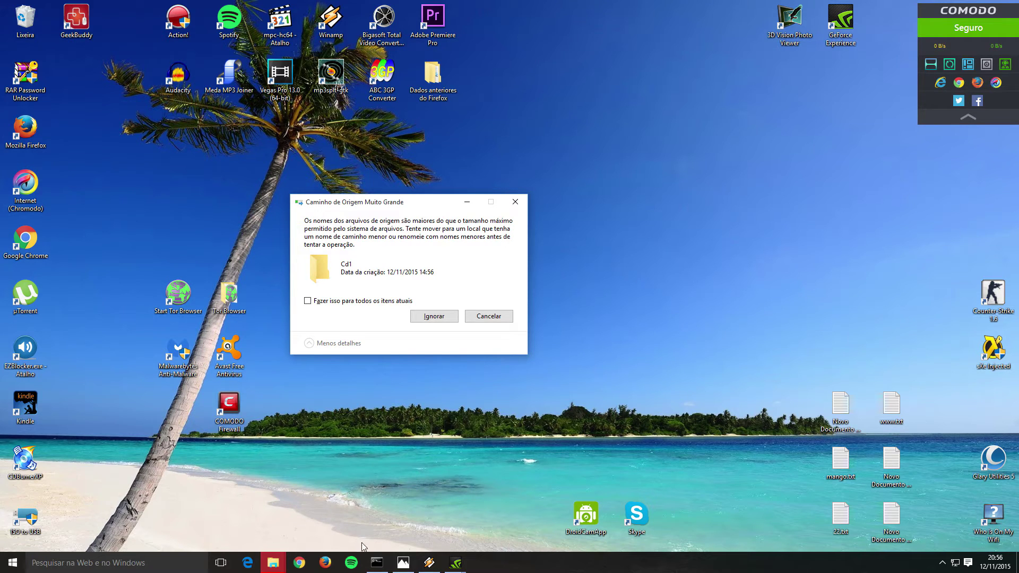
Step: Search the Start menu for 'cmd' and launch Prompt de Comando
{"action": "left_click", "coordinate": [13, 563]}
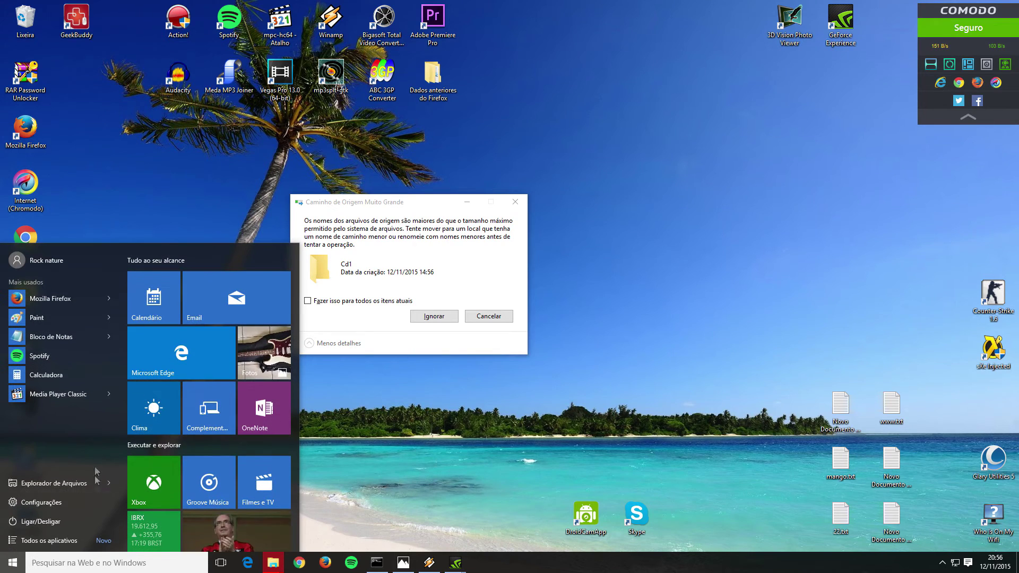
{"action": "left_click", "coordinate": [65, 562]}
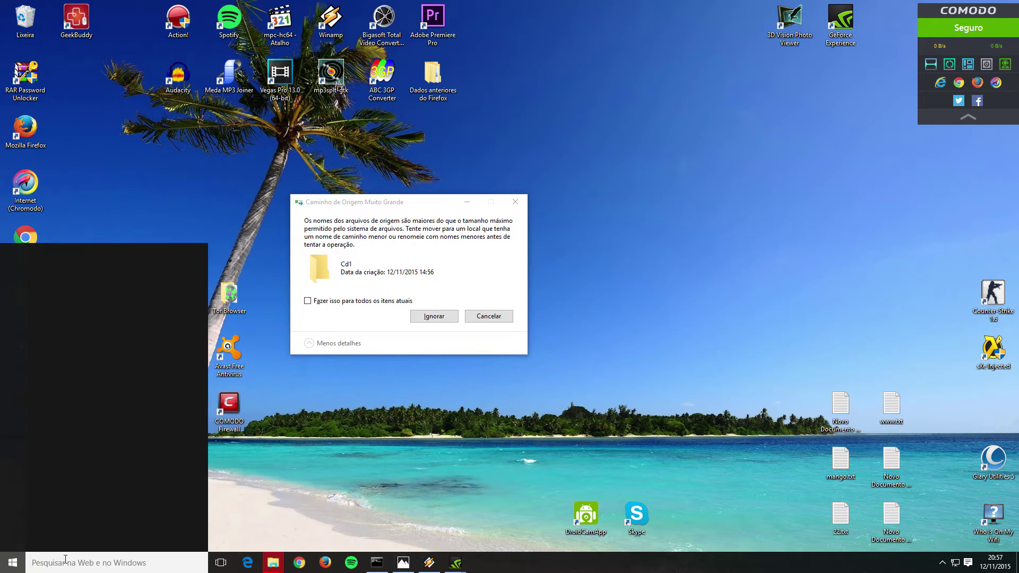
{"action": "type", "text": "cmd"}
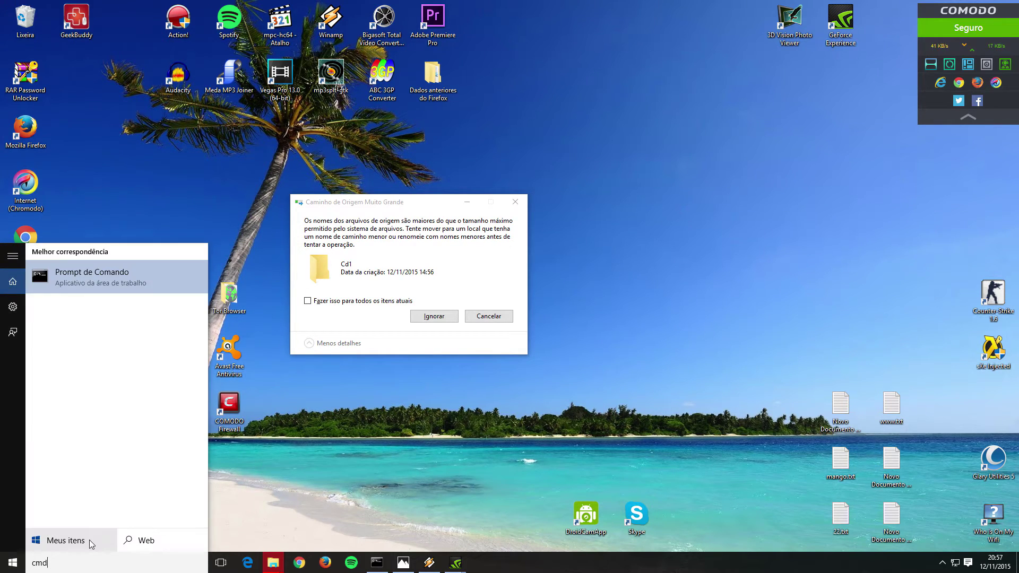
{"action": "left_click", "coordinate": [87, 276]}
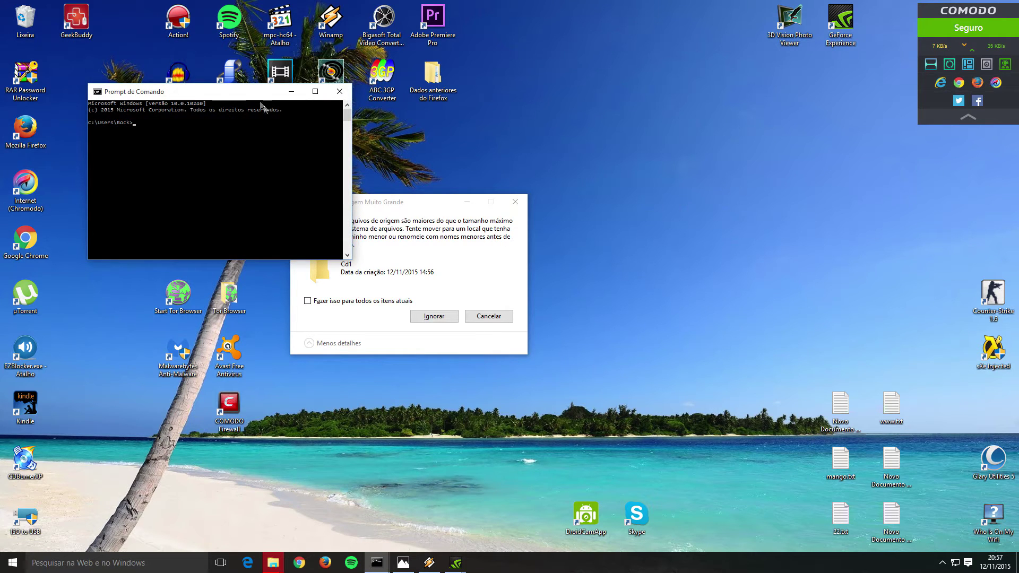
Step: Move the console right, go up two folders with cd.., and switch to drive D:
{"action": "left_click_drag", "start_coordinate": [239, 95], "coordinate": [734, 237]}
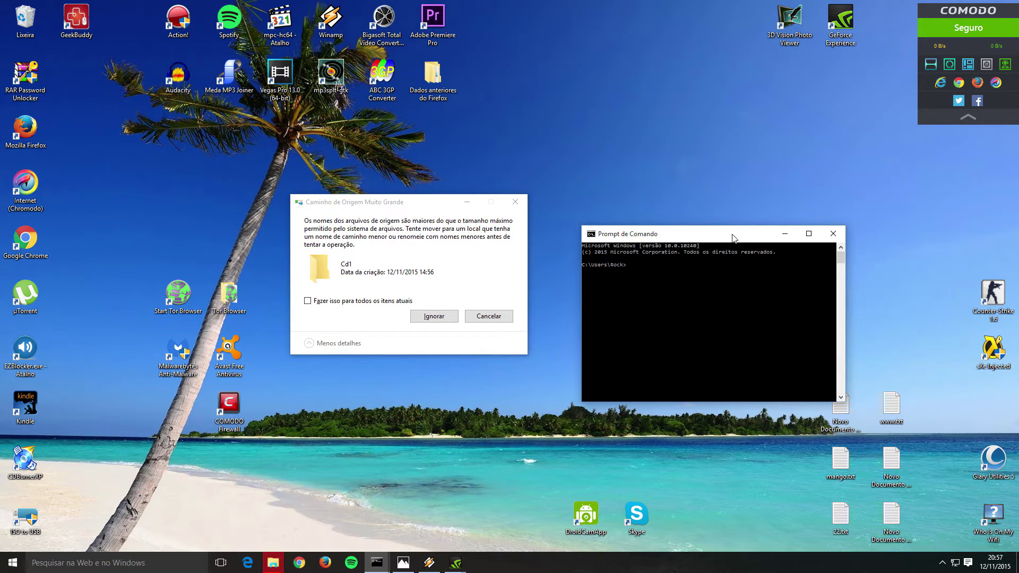
{"action": "type", "text": "cd.."}
{"action": "key", "text": "Return"}
{"action": "type", "text": "cd.."}
{"action": "key", "text": "Return"}
{"action": "type", "text": "d:"}
{"action": "key", "text": "Return"}
{"action": "key", "text": "Return"}
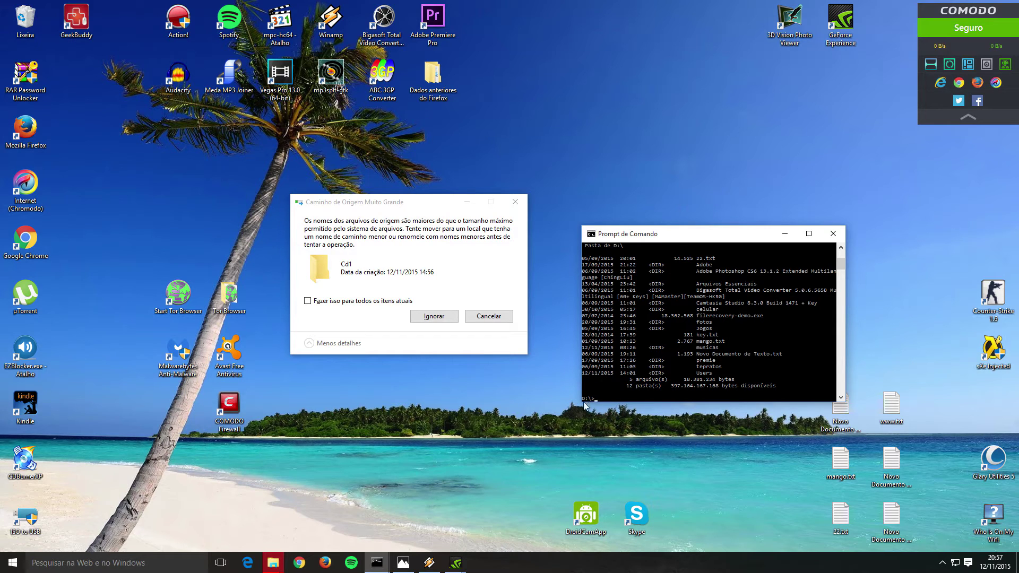
Step: Run d.. at the D: root and scroll through the listing showing premie and users
{"action": "type", "text": "d.."}
{"action": "key", "text": "Return"}
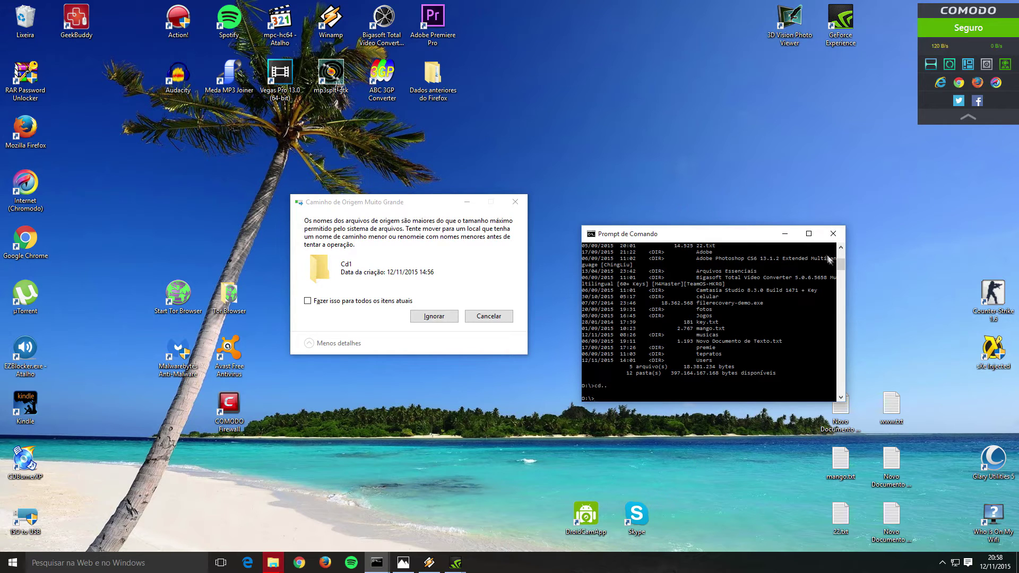
{"action": "left_click_drag", "start_coordinate": [841, 264], "coordinate": [840, 247]}
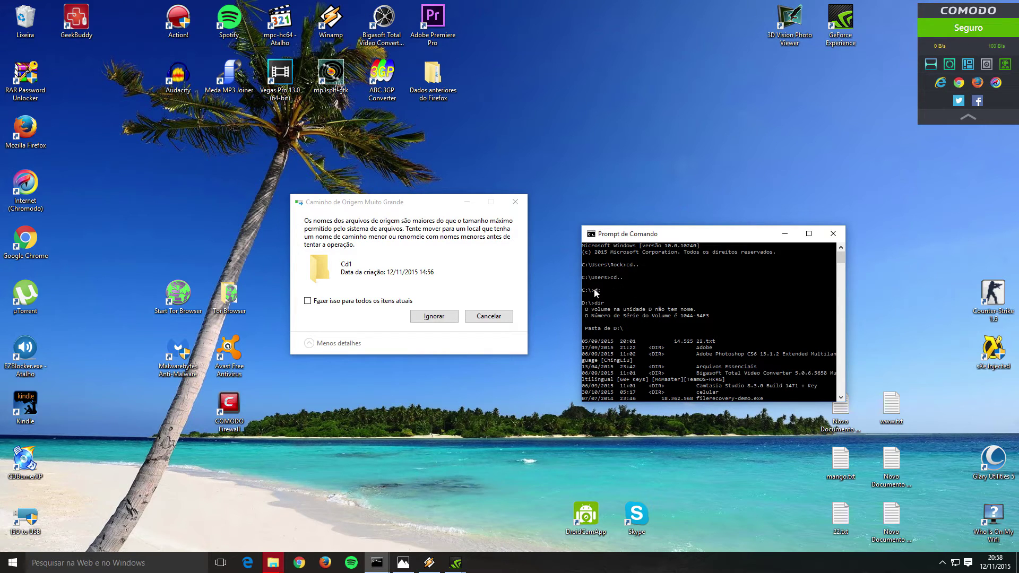
{"action": "scroll", "coordinate": [613, 297], "scroll_direction": "down", "scroll_amount": 10}
{"action": "left_click_drag", "start_coordinate": [841, 316], "coordinate": [835, 273]}
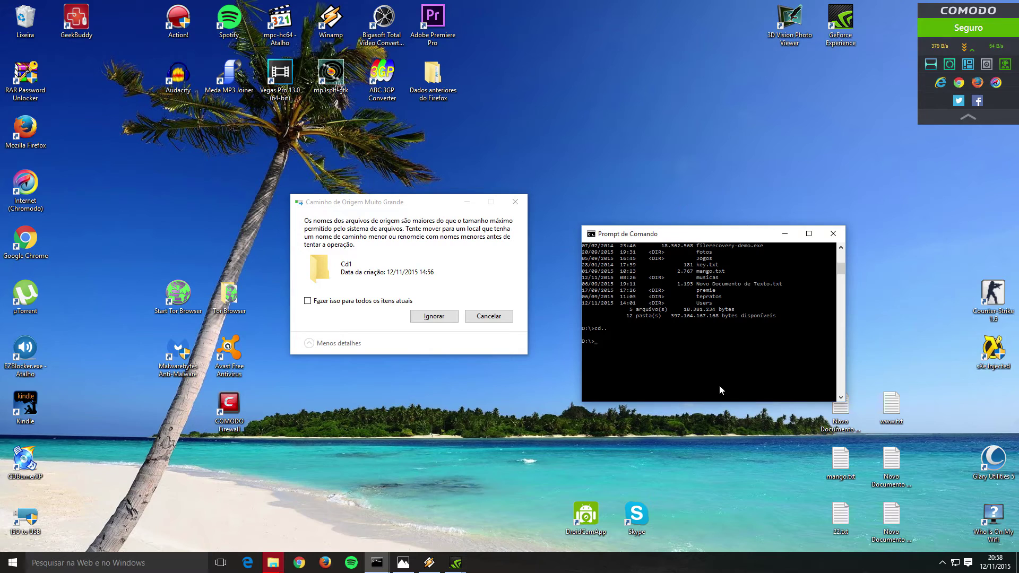
Step: Run xcopy /e d:\premie\*.* d:\users\a\ to copy all files and subfolders
{"action": "type", "text": "cop"}
{"action": "key", "text": "BackSpace"}
{"action": "key", "text": "BackSpace"}
{"action": "type", "text": "remi"}
{"action": "type", "text": "d"}
{"action": "key", "text": "Return"}
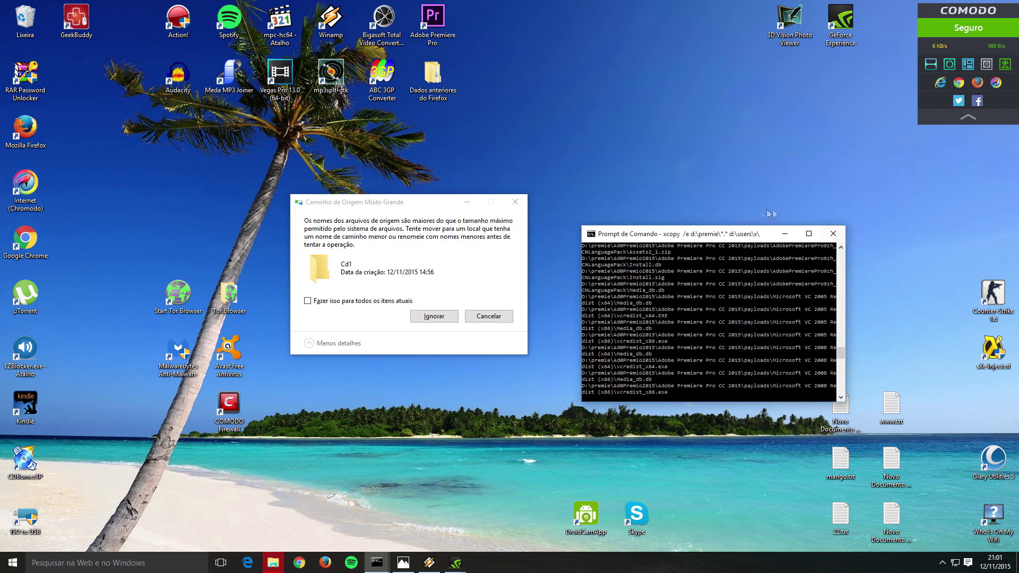
Step: Stop the copy, close Command Prompt, and bring the Disco Local (D:) window forward
{"action": "left_click", "coordinate": [833, 233]}
{"action": "left_click", "coordinate": [833, 234]}
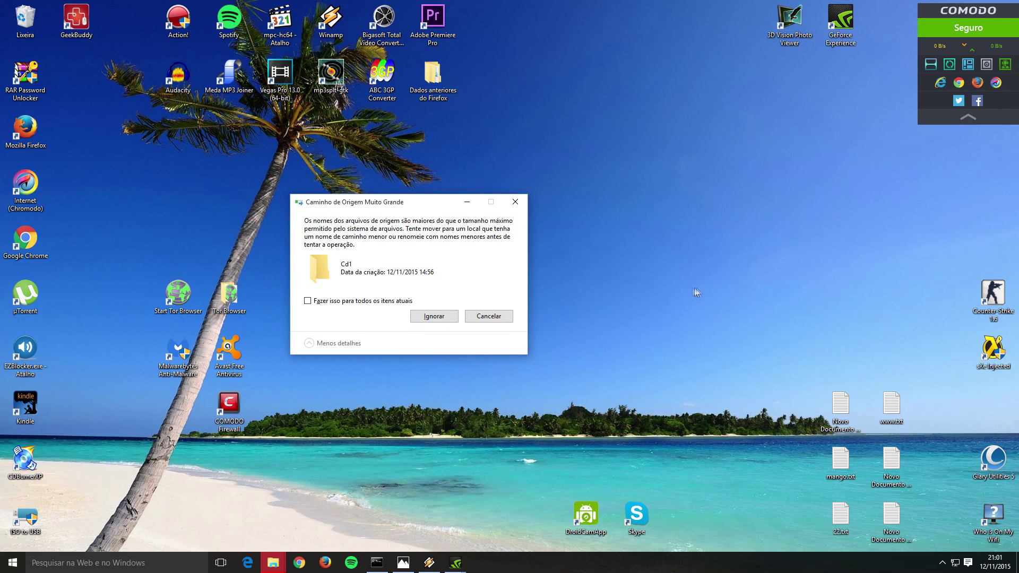
{"action": "left_click", "coordinate": [272, 563]}
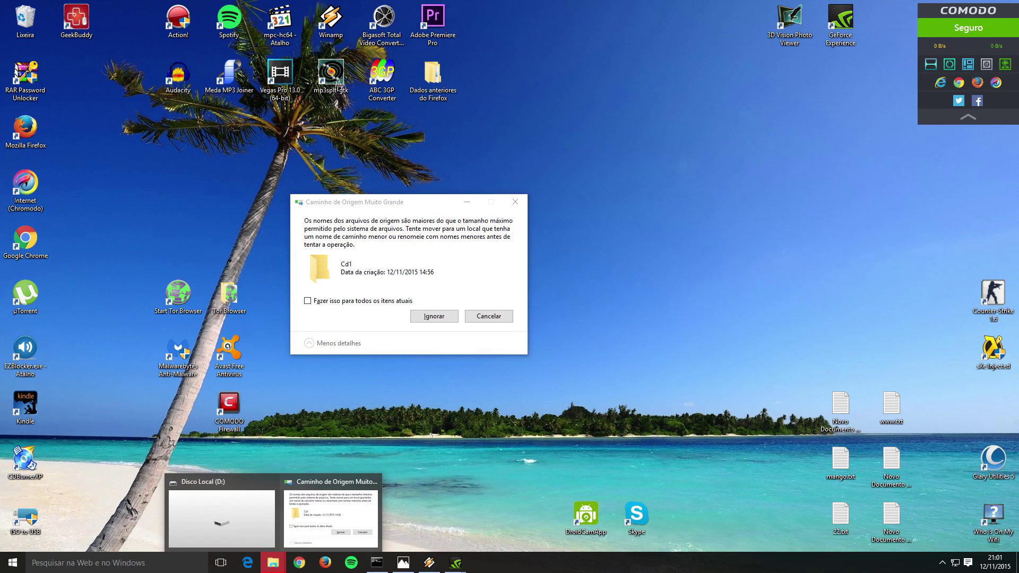
{"action": "left_click", "coordinate": [245, 520]}
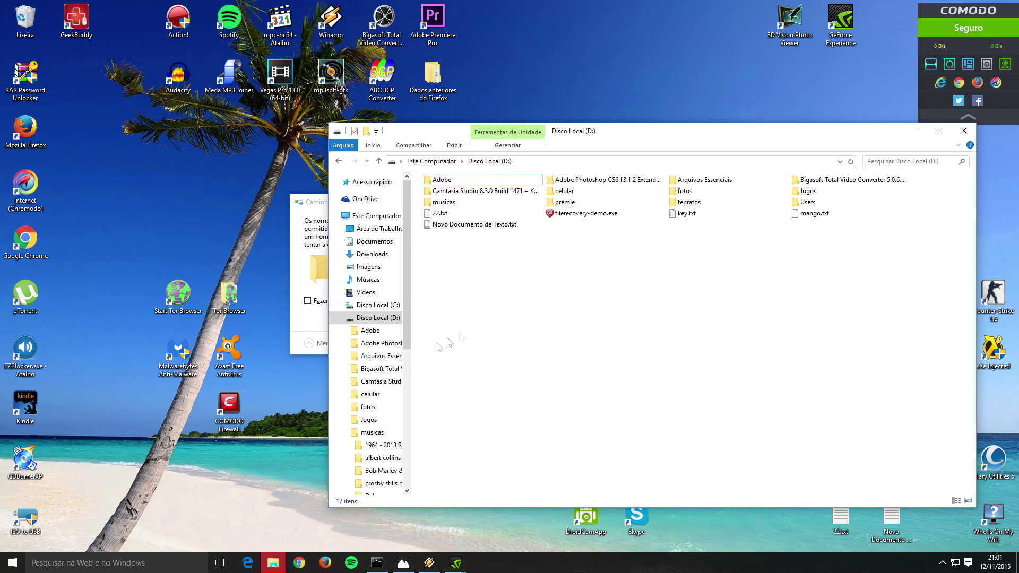
Step: Check Users > a > AdobePremio2015 > Adobe Premiere Pro CC 2015, return to Users, close Explorer
{"action": "double_click", "coordinate": [810, 205]}
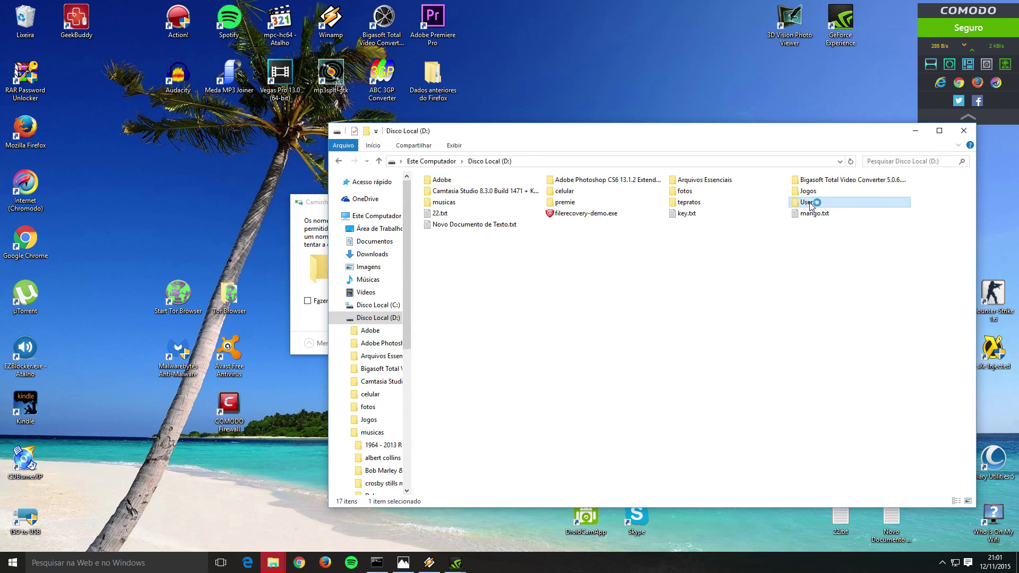
{"action": "double_click", "coordinate": [448, 216]}
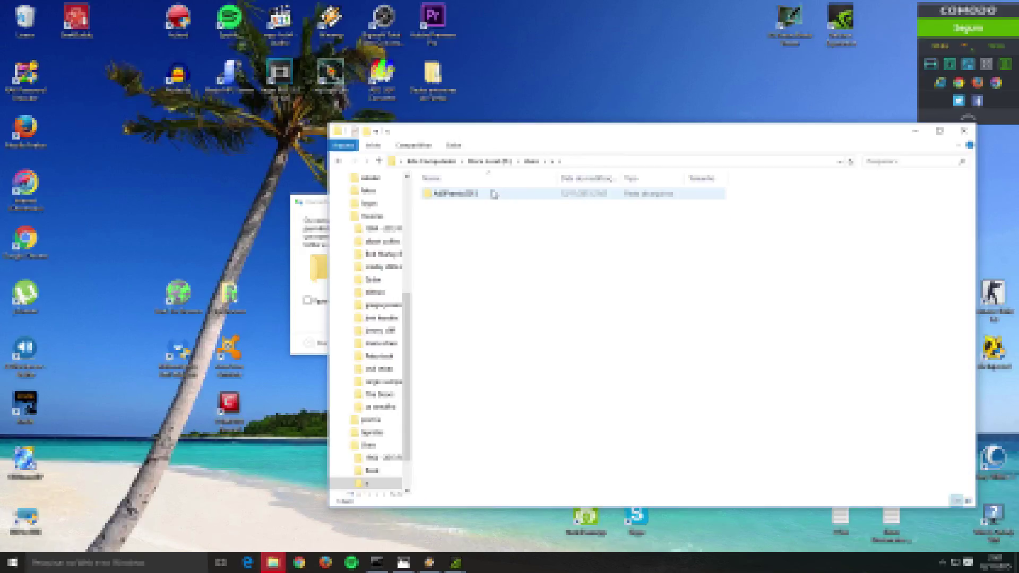
{"action": "double_click", "coordinate": [475, 196]}
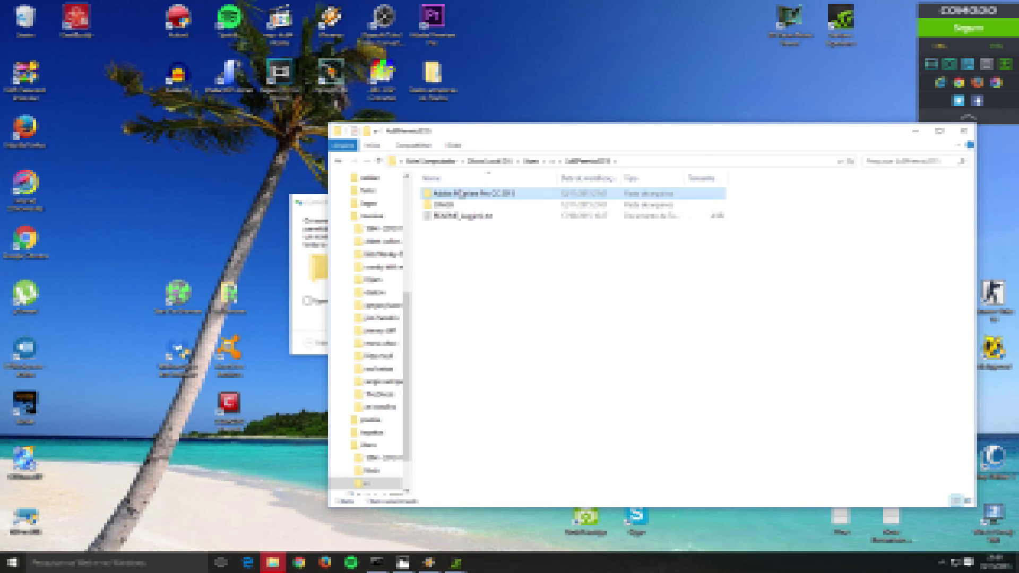
{"action": "double_click", "coordinate": [462, 194]}
{"action": "left_click", "coordinate": [339, 161]}
{"action": "left_click", "coordinate": [338, 161]}
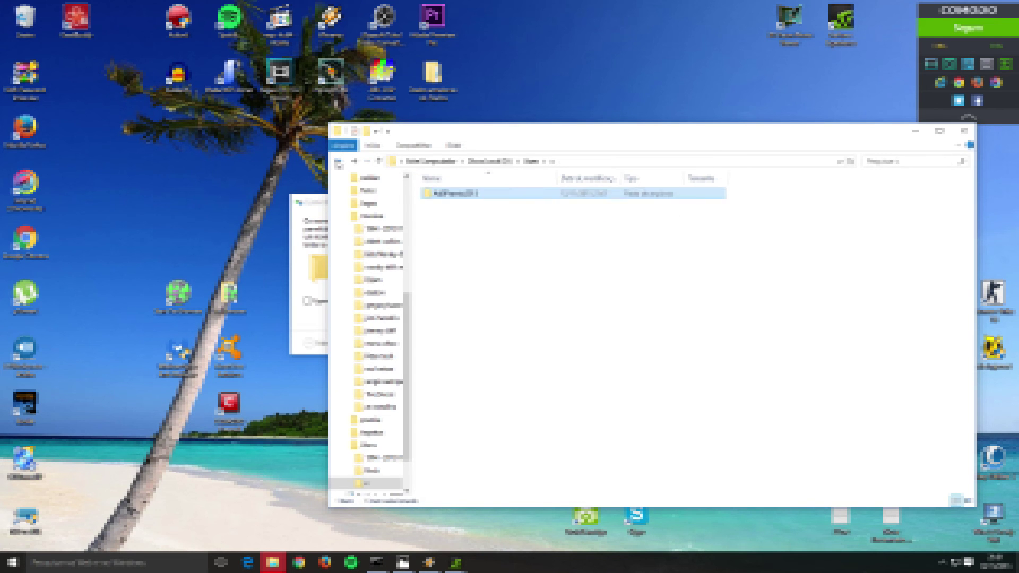
{"action": "left_click", "coordinate": [339, 161]}
{"action": "left_click", "coordinate": [339, 161]}
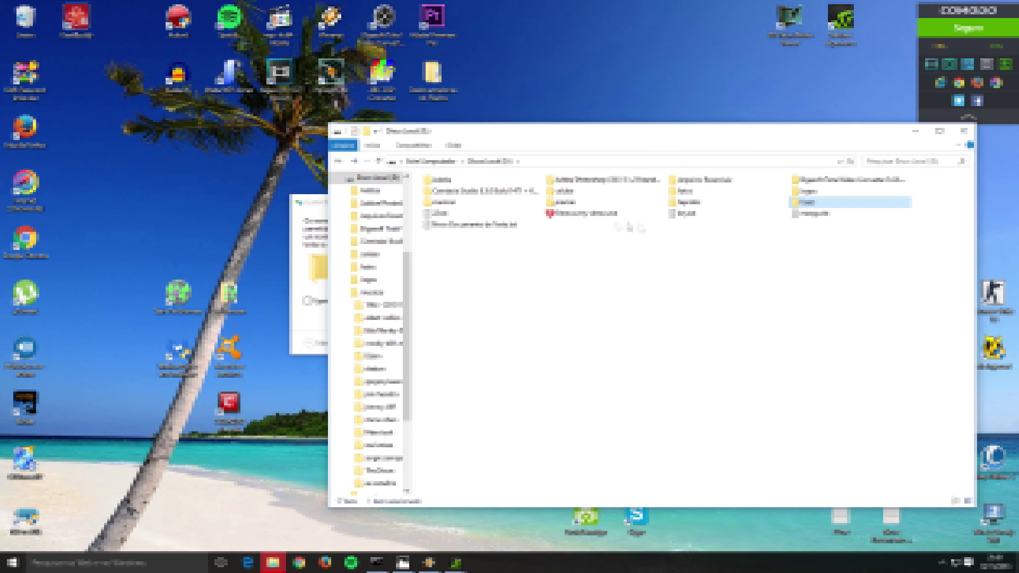
{"action": "left_click", "coordinate": [964, 130]}
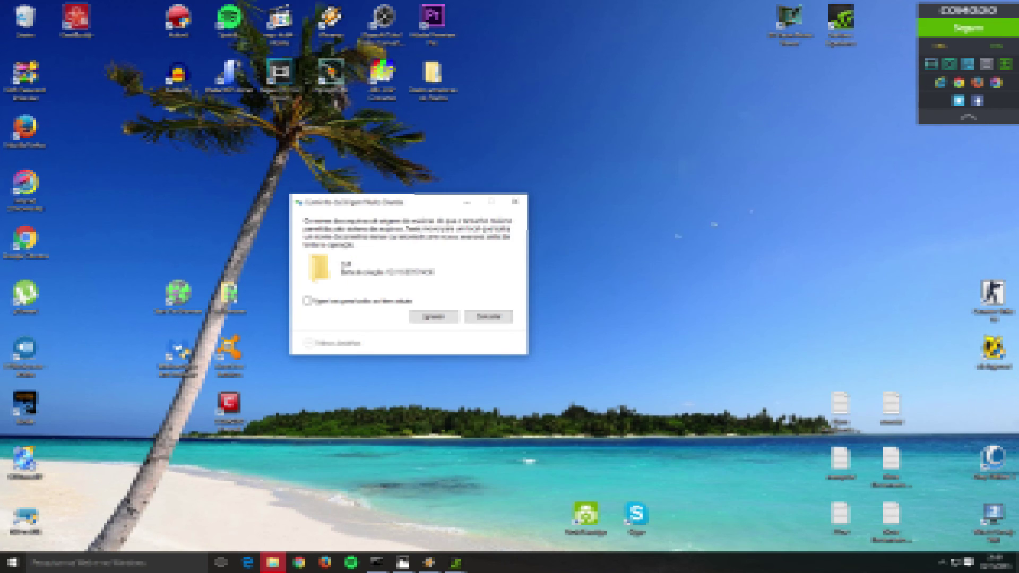